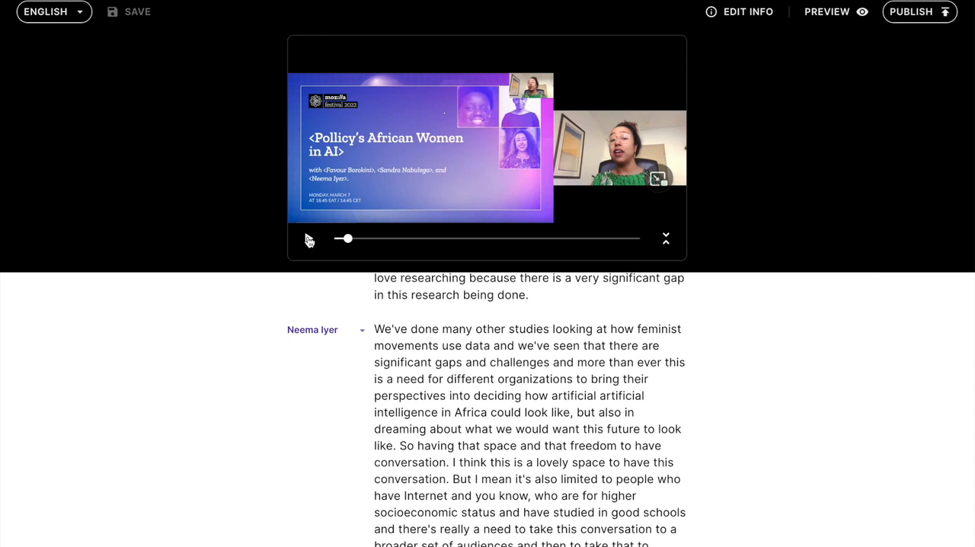
Insert a comma after "But" before "I mean" and change "for higher" to "from higher" in the paragraph starting "We've done many other studies"
left_click(308, 241)
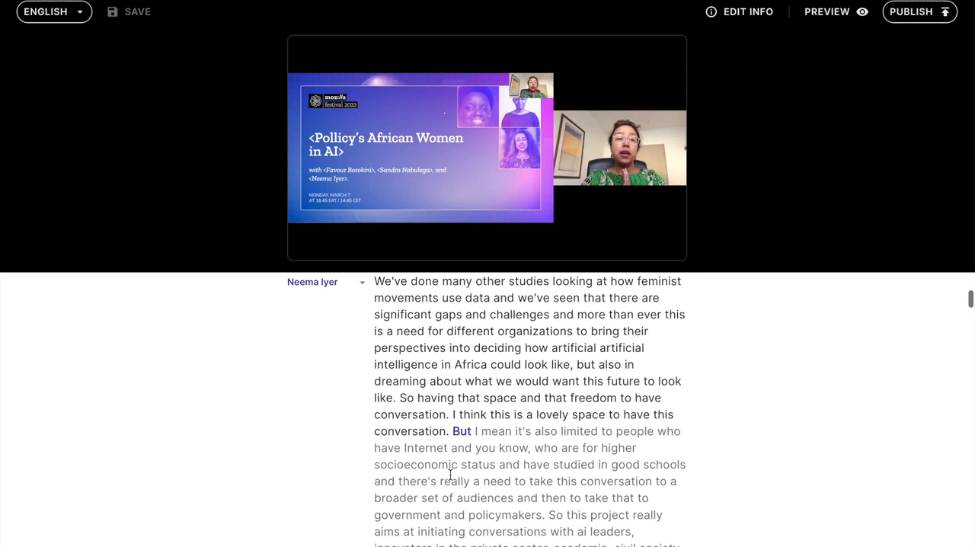
left_click(472, 431)
type(",")
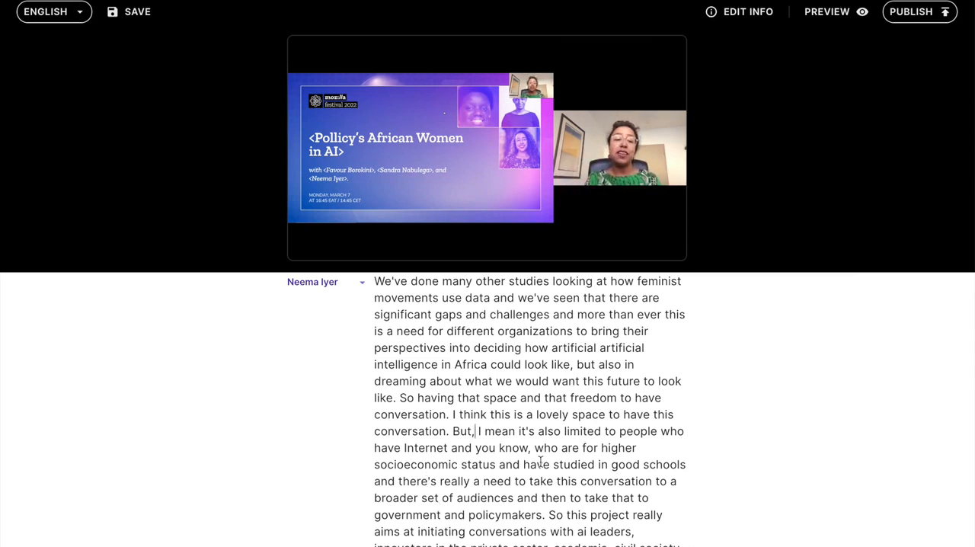
left_click(592, 448)
key("BackSpace")
type("om")
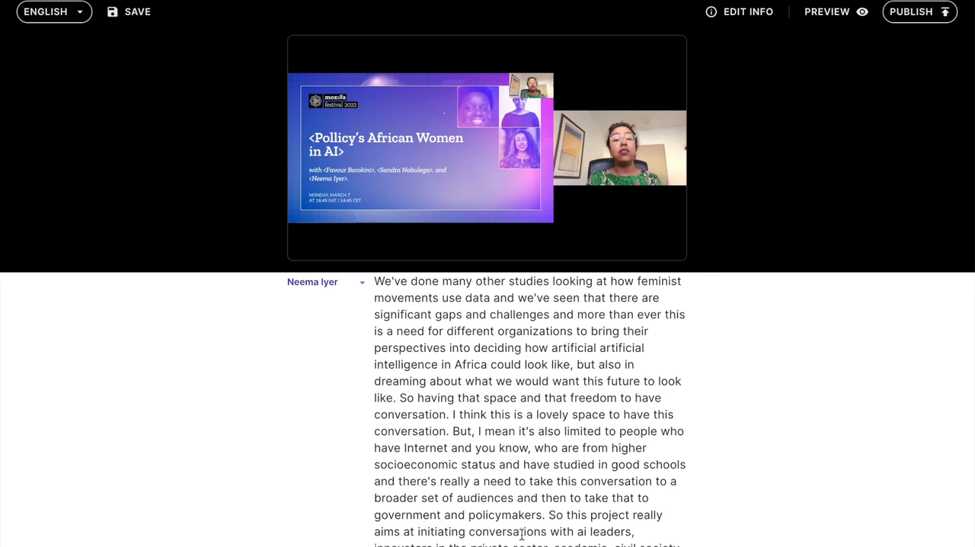
Split the transcript paragraph so that "So this project really aims" starts a new paragraph
scroll(514, 527, "down", 3)
scroll(515, 527, "down", 1)
left_click(550, 360)
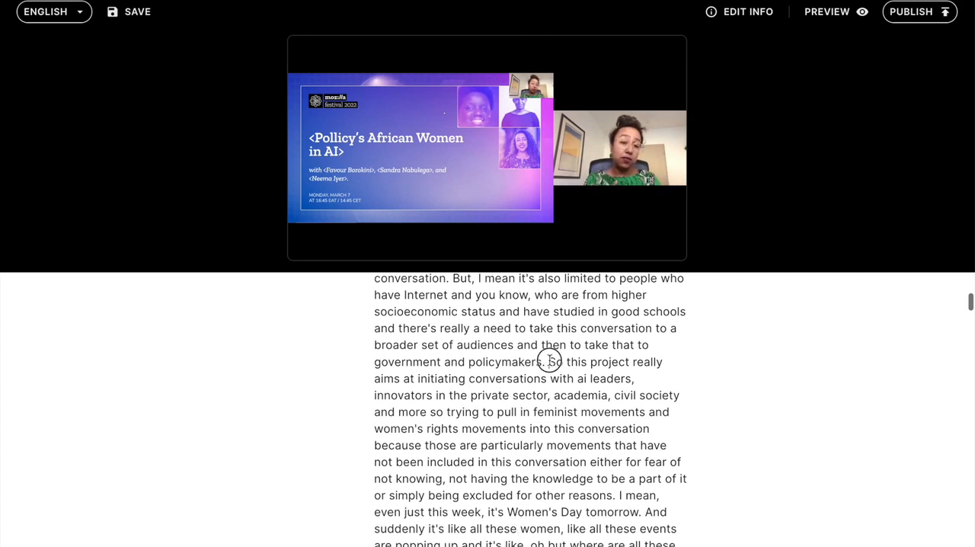
key("Return")
scroll(486, 499, "down", 1)
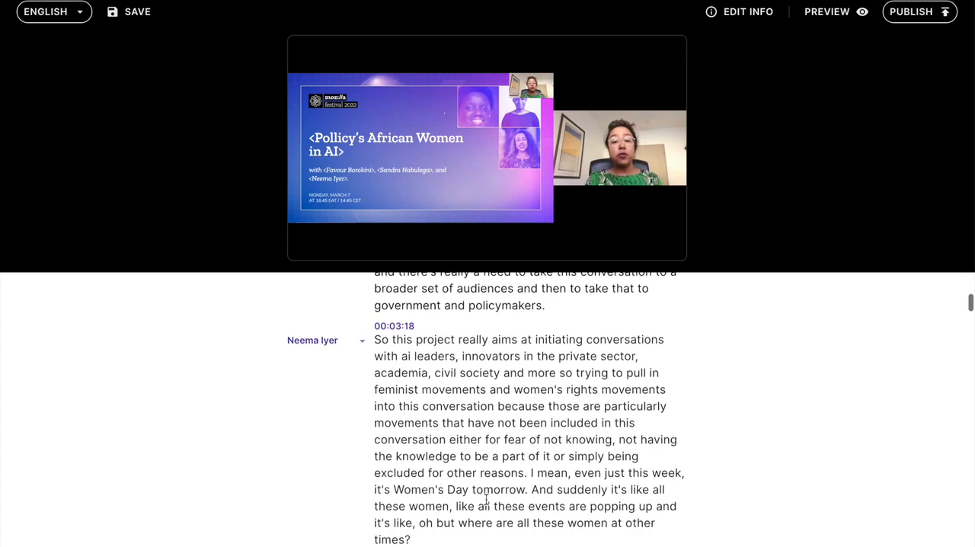
scroll(486, 499, "down", 1)
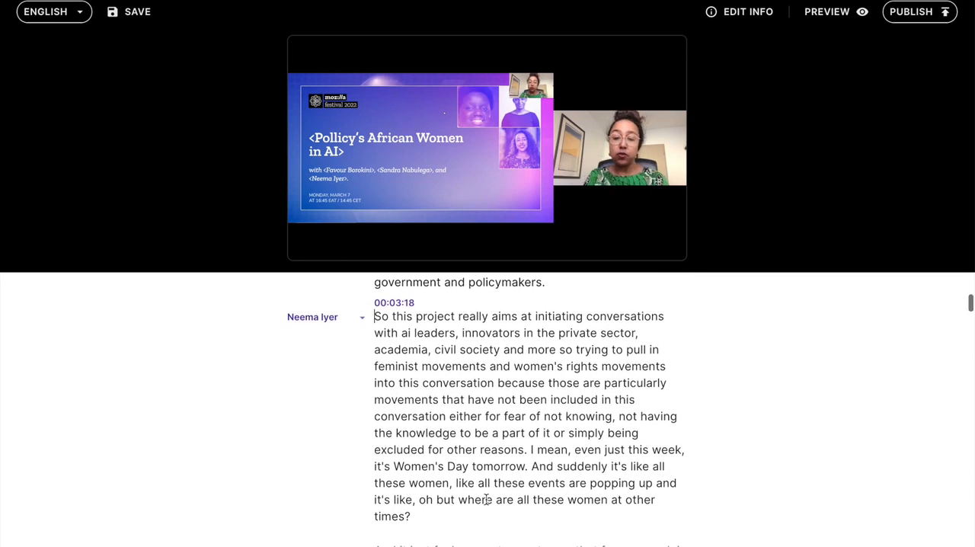
Stop the video playback and save the corrected English transcript
mouse_move(384, 240)
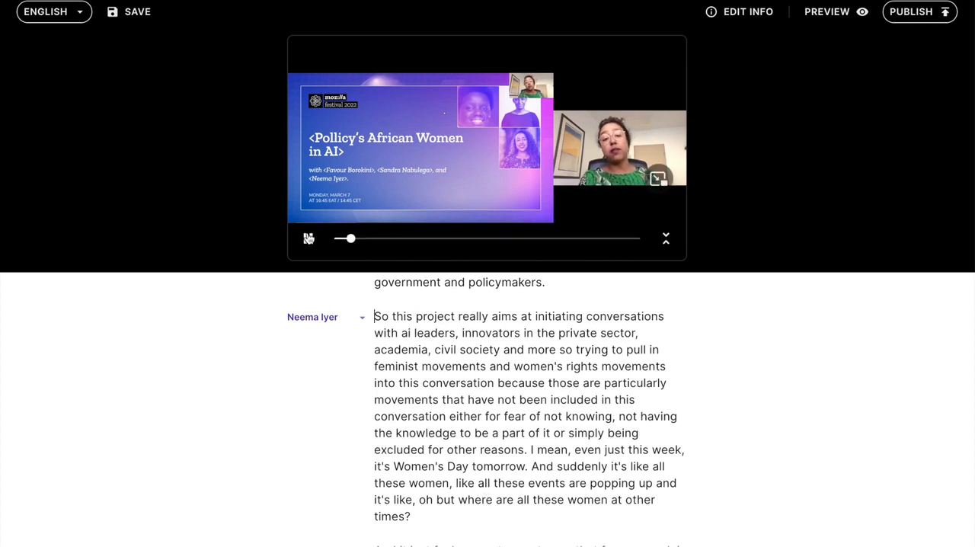
left_click(308, 238)
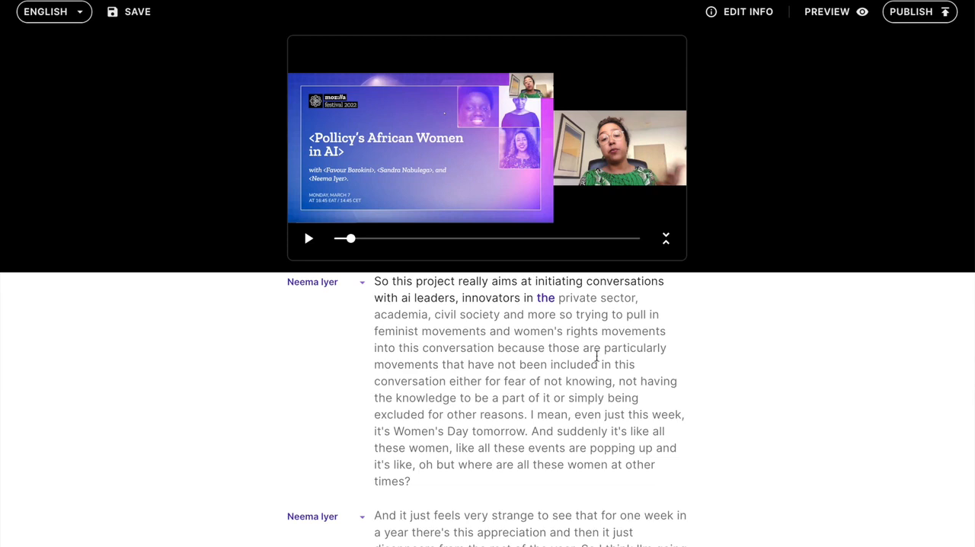
left_click(827, 12)
left_click(130, 15)
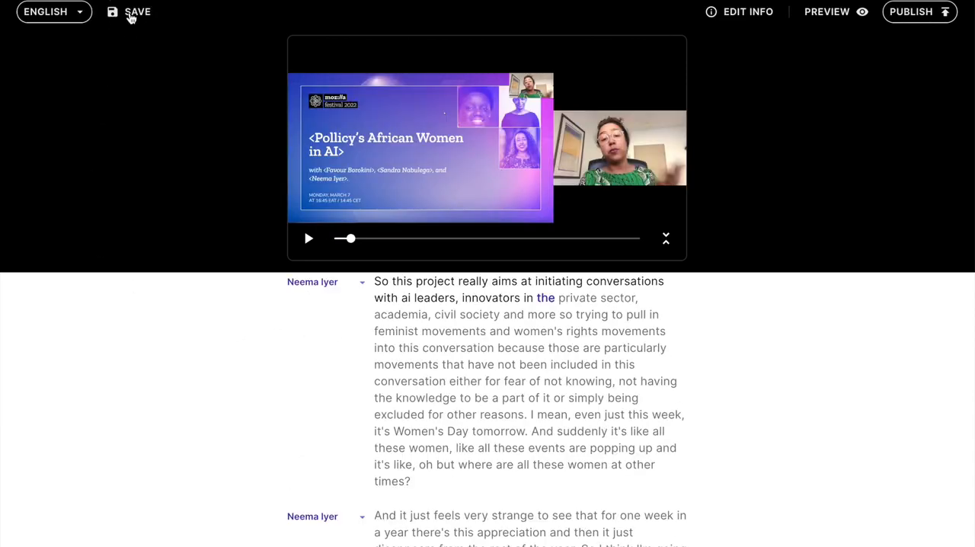
Create a new translation of the transcript in Spanish (es)
left_click(85, 21)
left_click(81, 40)
scroll(433, 287, "down", 4)
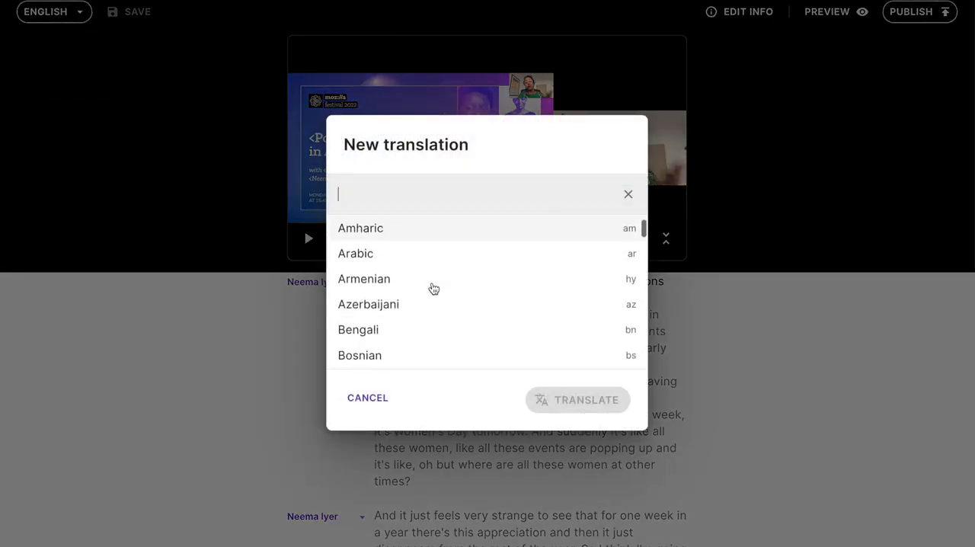
type("spa")
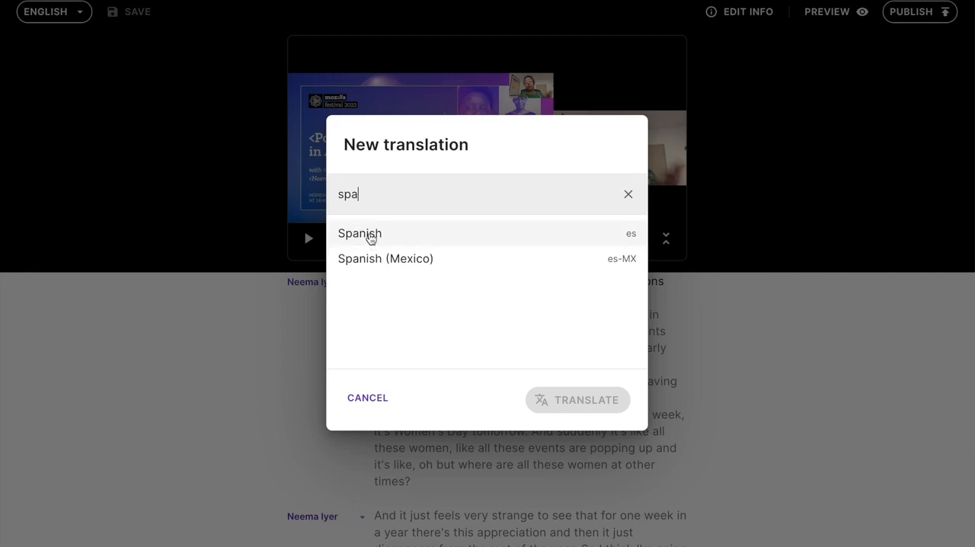
left_click(370, 237)
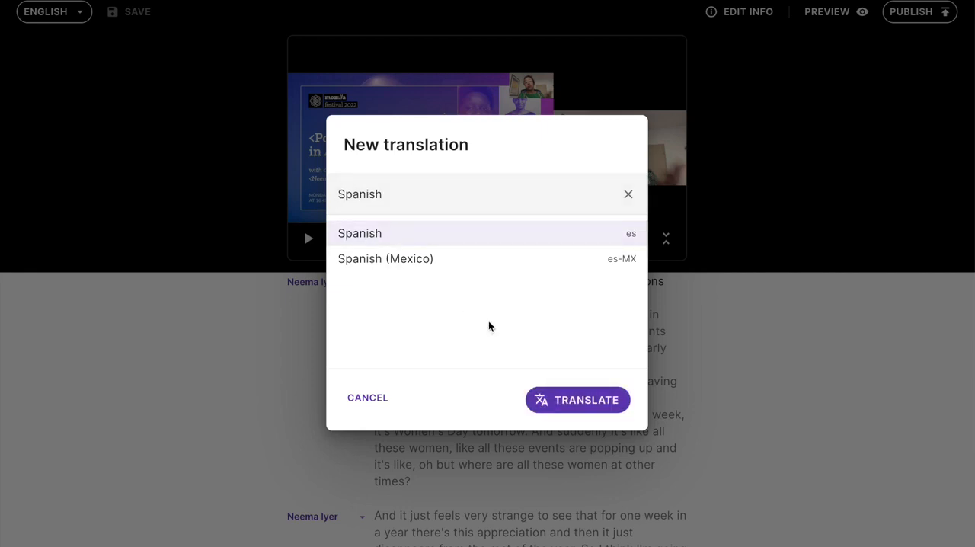
left_click(573, 407)
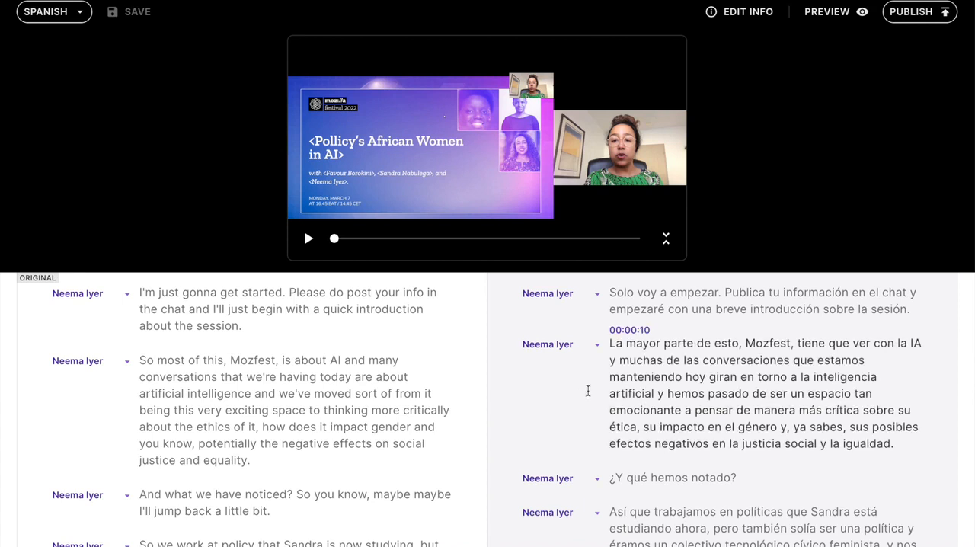
Play the start of the video to follow the English original and Spanish translation together, and pause it
left_click(309, 239)
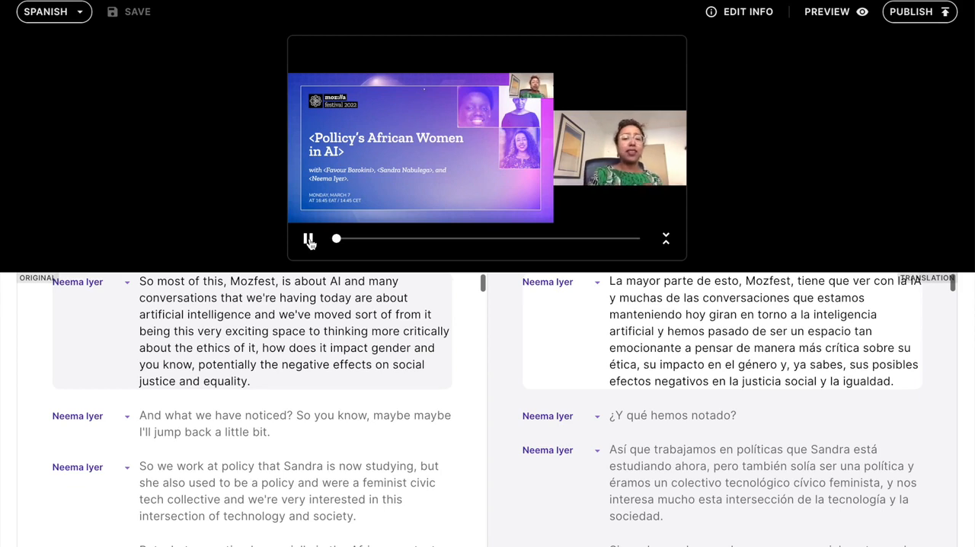
left_click(309, 241)
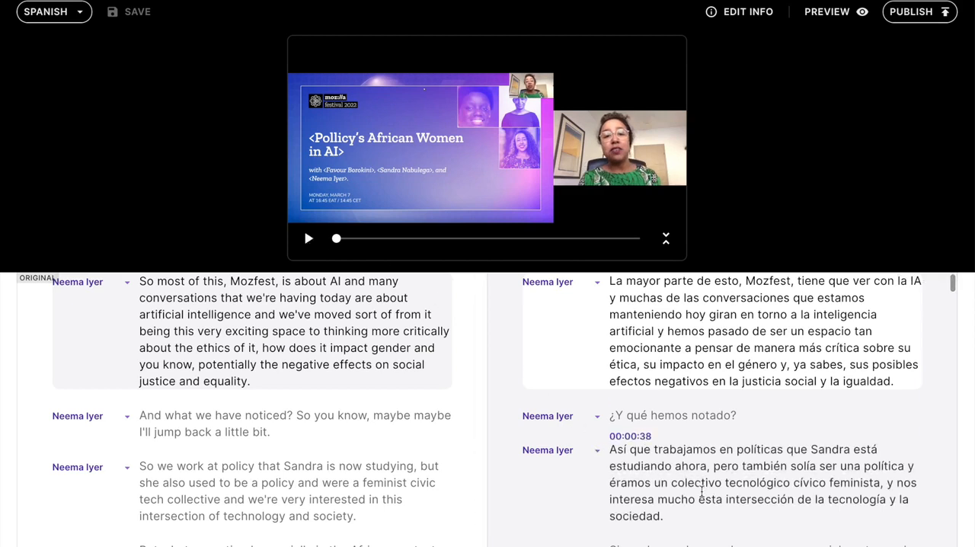
Try adding "Sabes" after "¿Y qué hemos notado?" in the Spanish translation
scroll(701, 491, "down", 1)
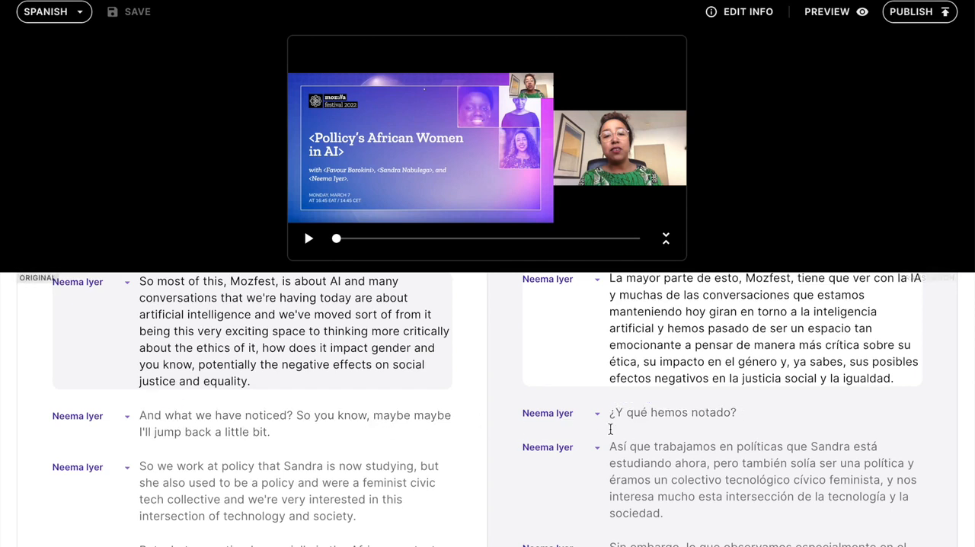
left_click(759, 412)
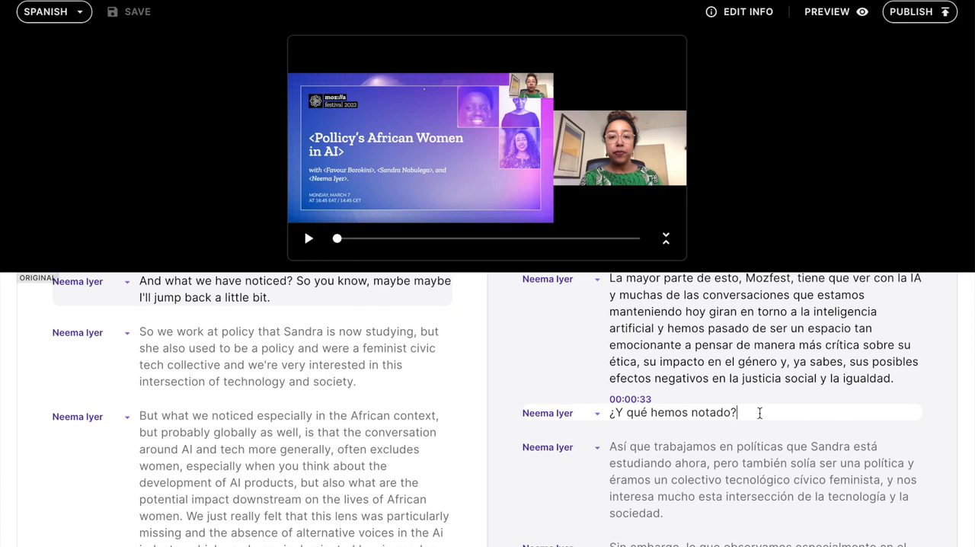
type("Sabe")
type("s")
key("BackSpace")
key("BackSpace")
key("BackSpace")
key("BackSpace")
key("BackSpace")
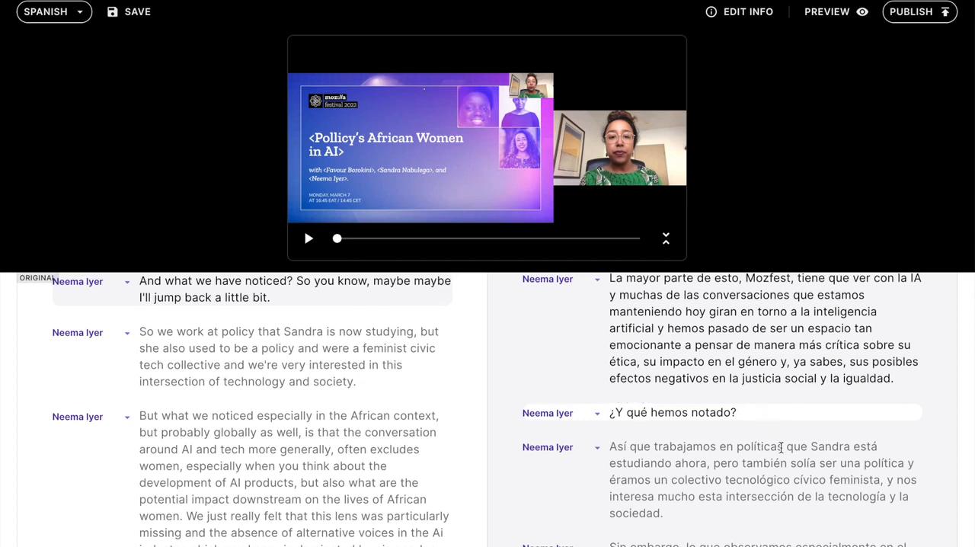
Compare both transcripts and jump the video and English original to the Spanish paragraph starting "Hemos realizado muchos otros estudios"
scroll(743, 499, "down", 1)
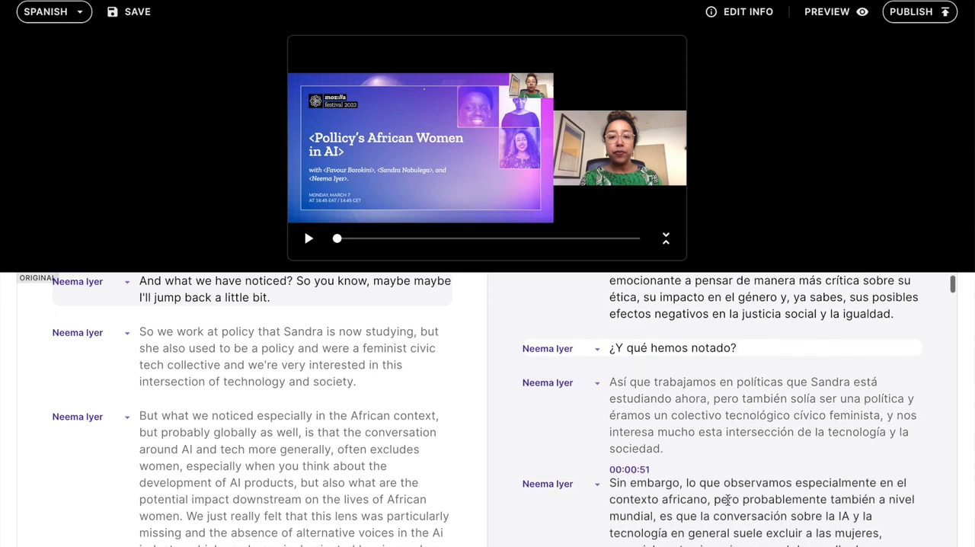
scroll(420, 513, "up", 1)
scroll(421, 514, "down", 2)
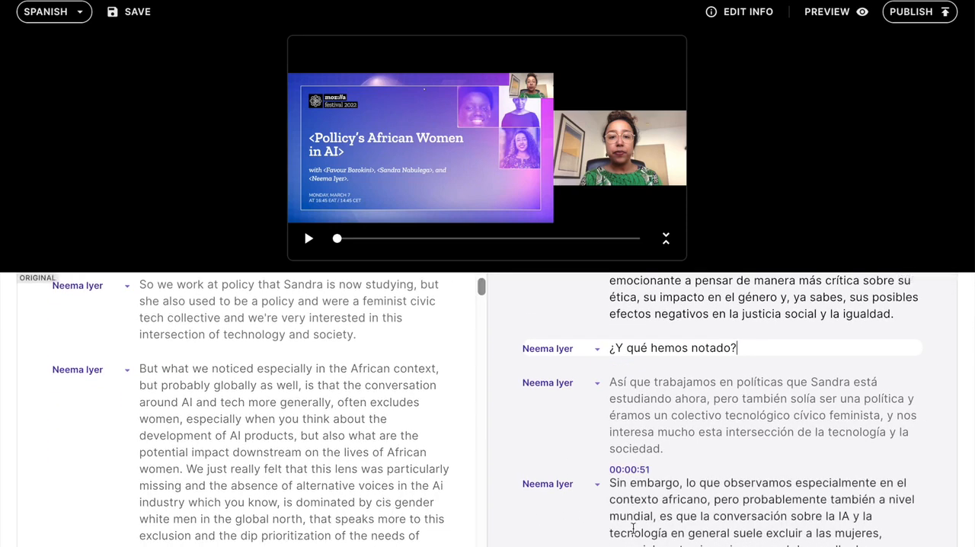
scroll(633, 527, "down", 6)
scroll(632, 528, "down", 5)
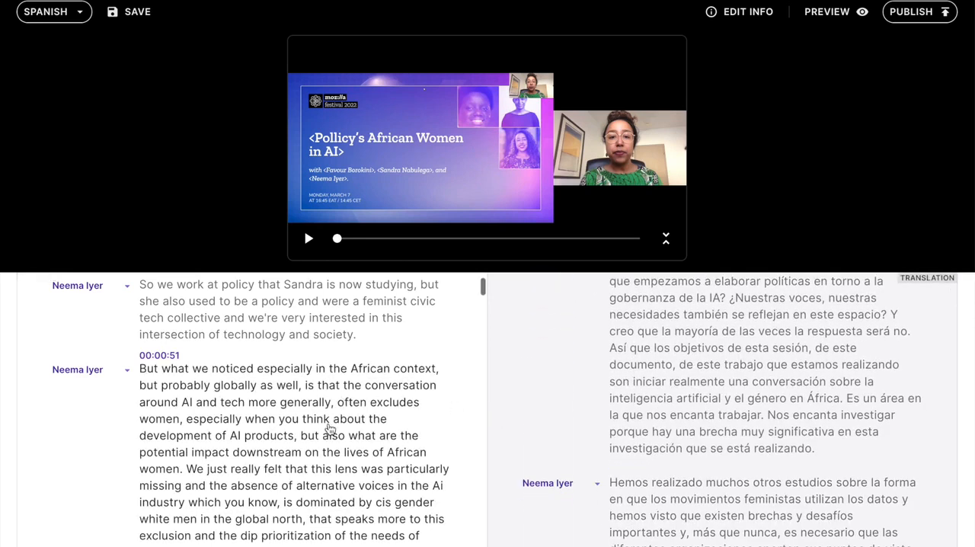
left_click(682, 515)
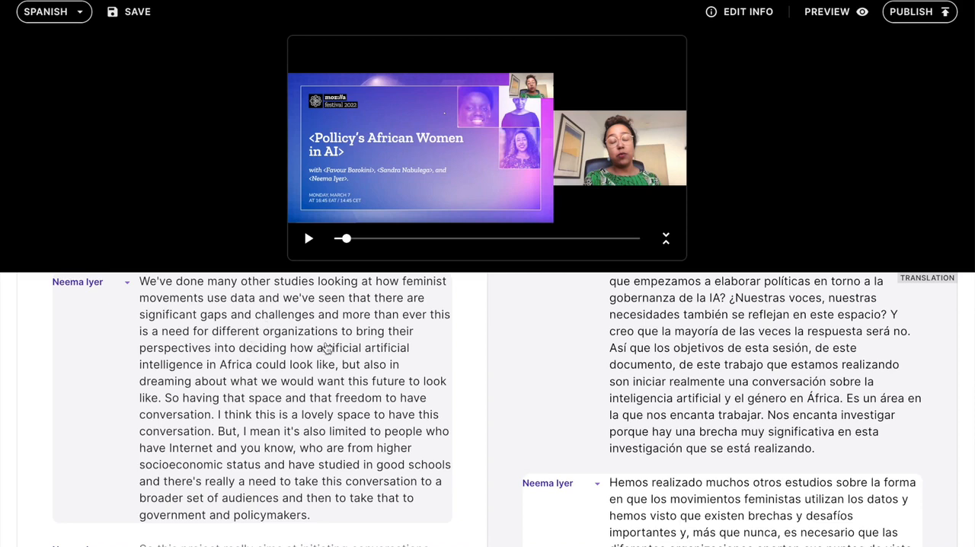
Jump the video and English original to the Spanish line "alto y claro." and review the translated paragraphs around it
scroll(672, 494, "down", 1)
scroll(672, 495, "down", 2)
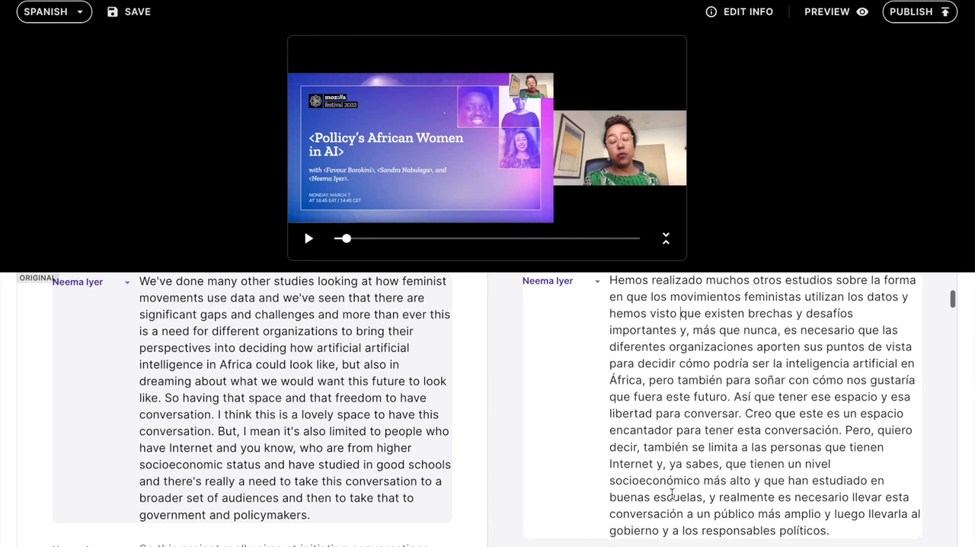
scroll(672, 495, "down", 10)
scroll(672, 495, "down", 12)
left_click(612, 510)
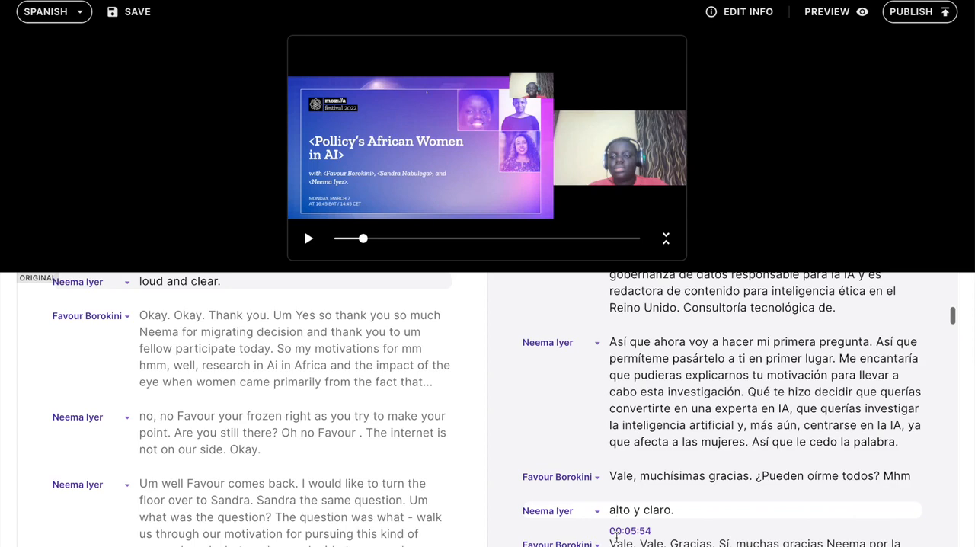
scroll(617, 538, "down", 2)
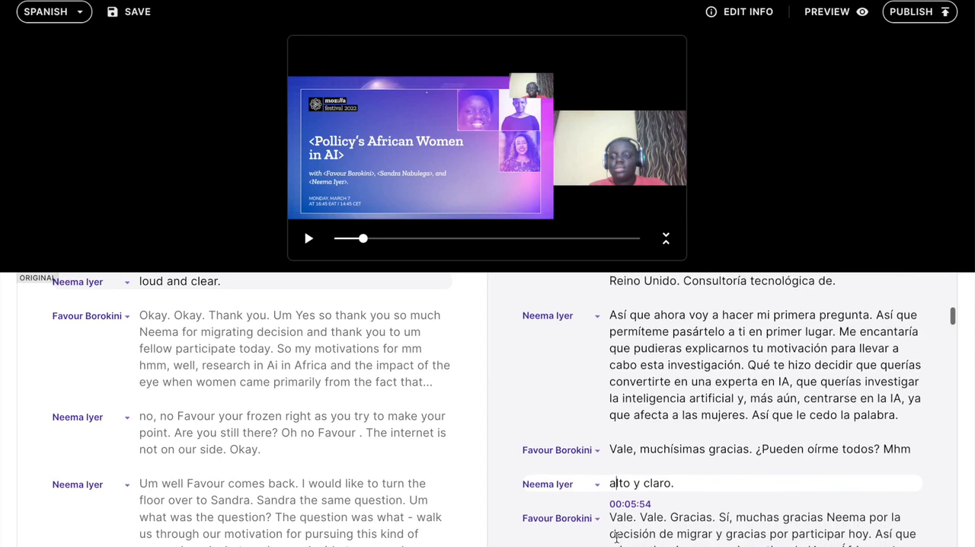
scroll(616, 537, "down", 2)
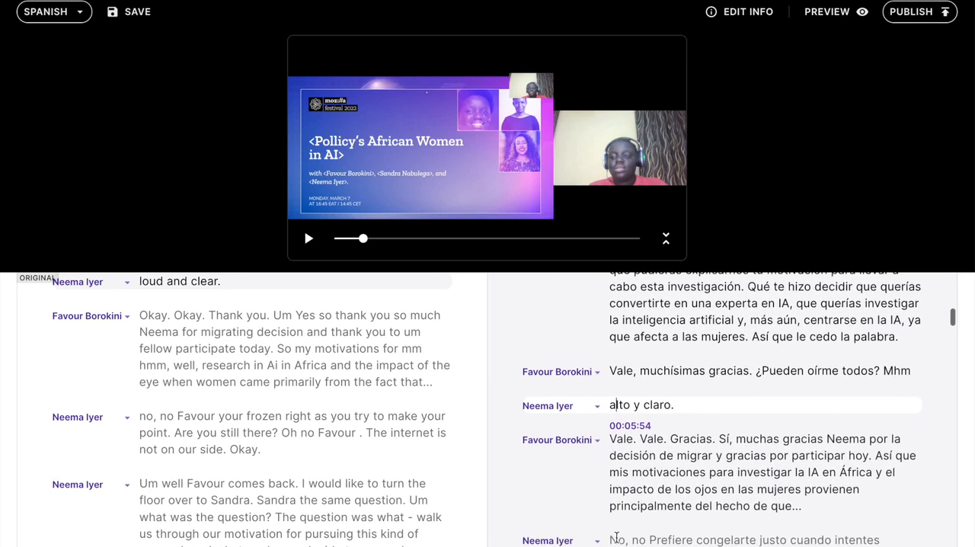
scroll(617, 538, "down", 2)
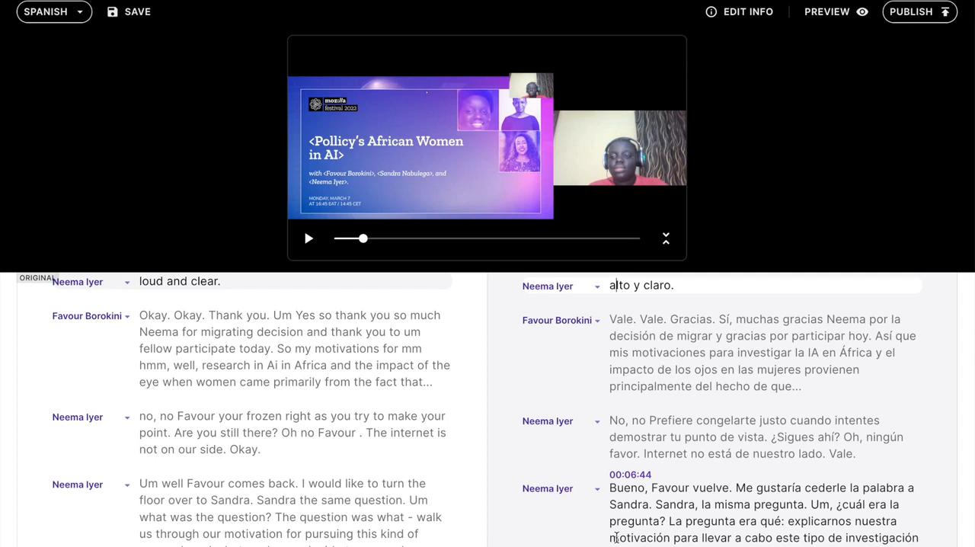
scroll(616, 537, "down", 4)
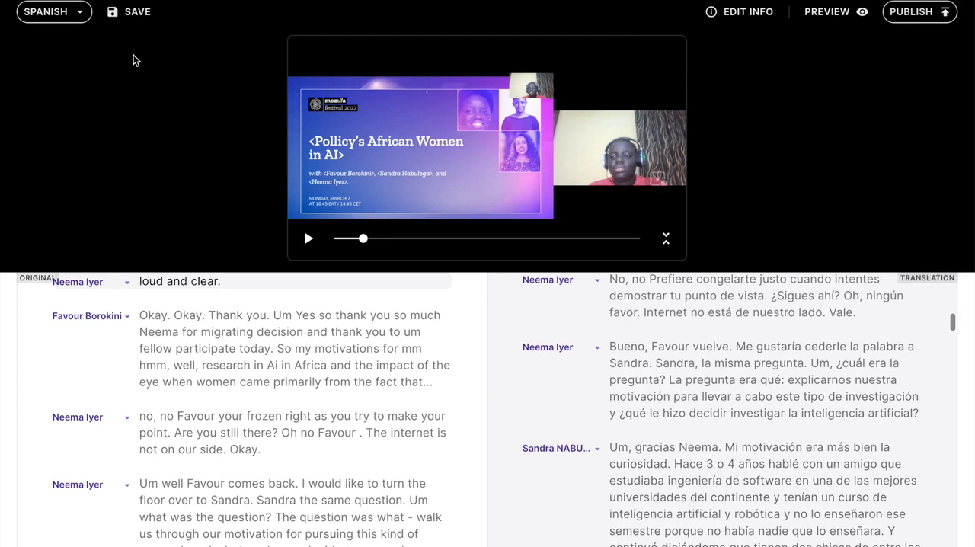
Save the Spanish translation and preview it, briefly playing the video with the highlighted transcript
left_click(134, 15)
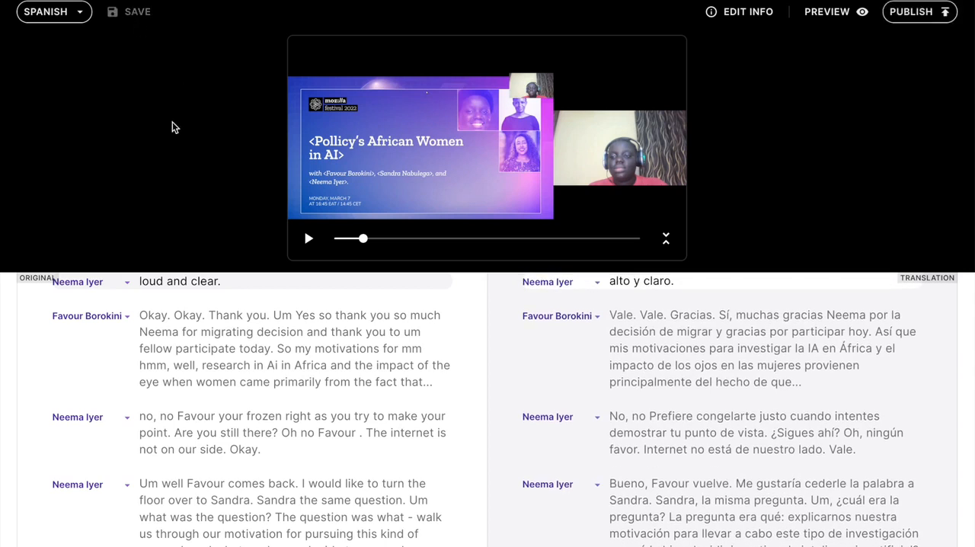
left_click(828, 12)
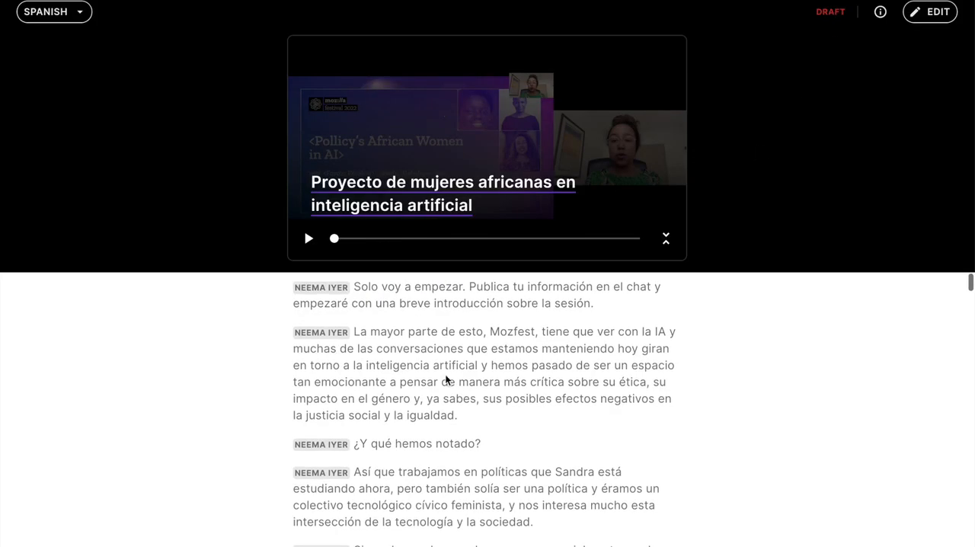
left_click(308, 241)
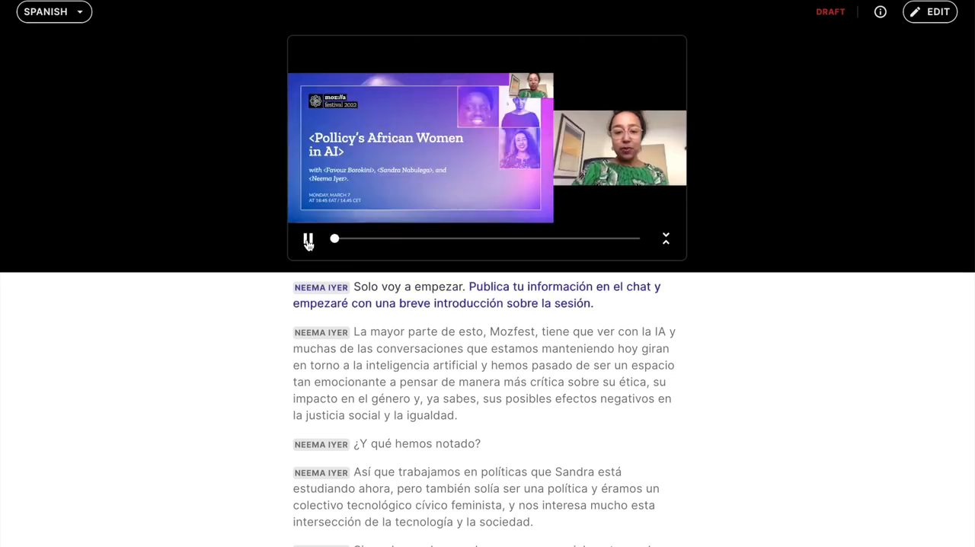
left_click(309, 241)
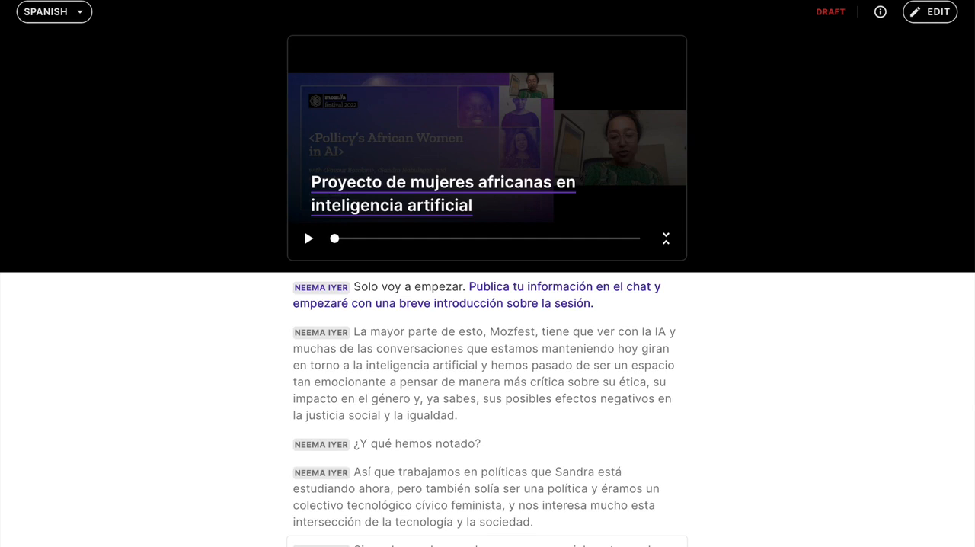
Switch the "What is AI? Innovations for and by children" transcript to Yoruba, play the captioned video and pause it
left_click(339, 1)
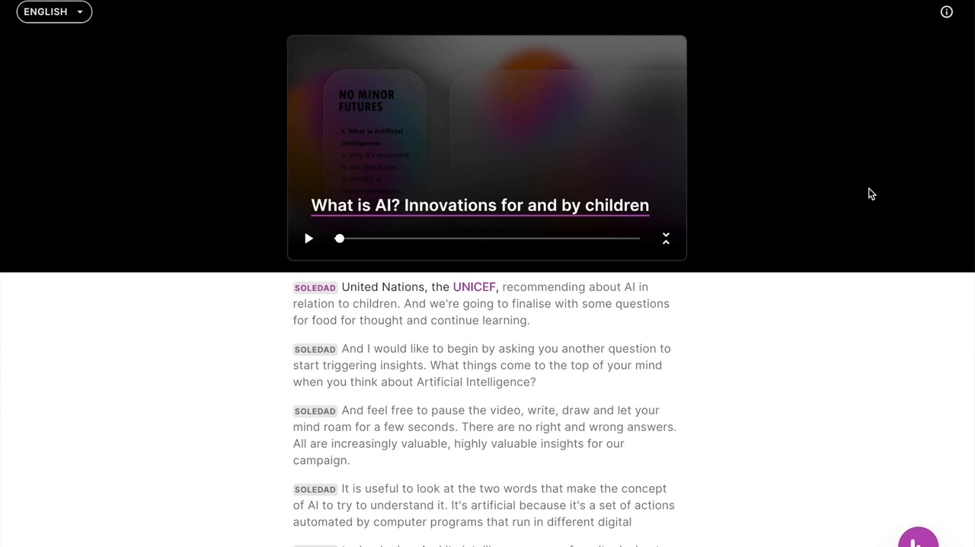
left_click(80, 18)
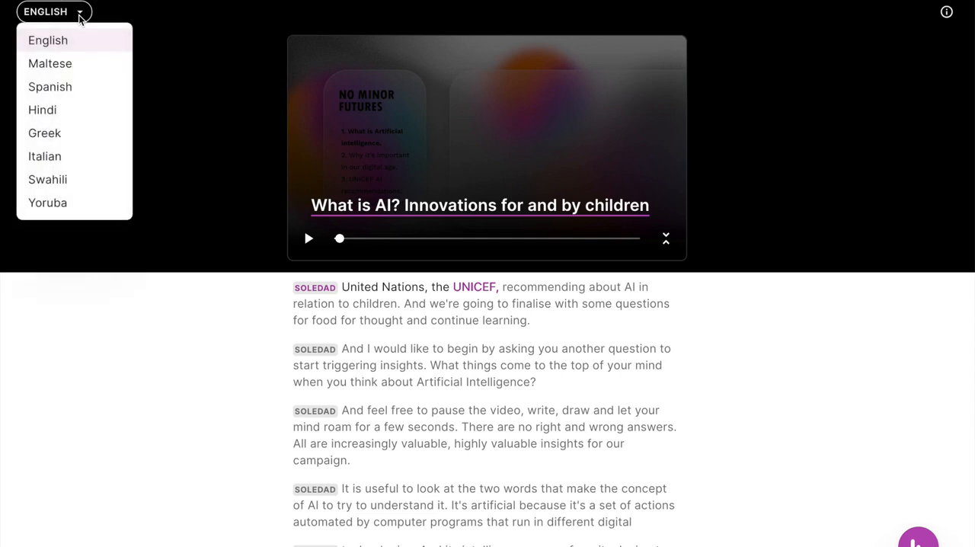
left_click(63, 204)
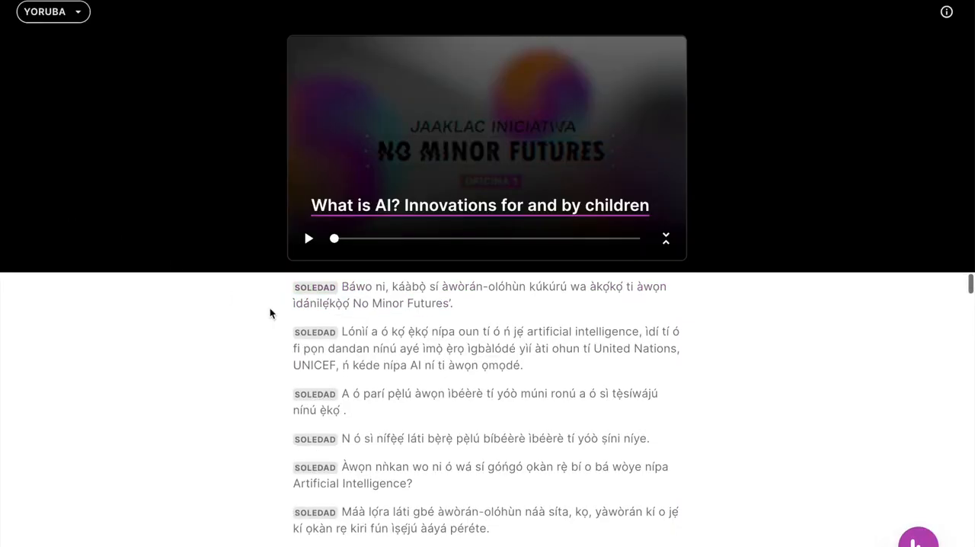
left_click(308, 240)
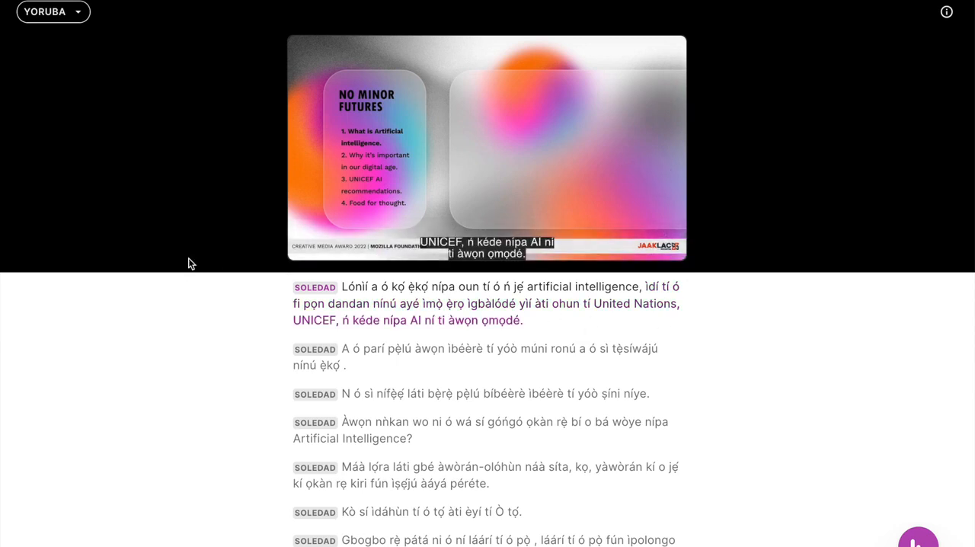
left_click(304, 241)
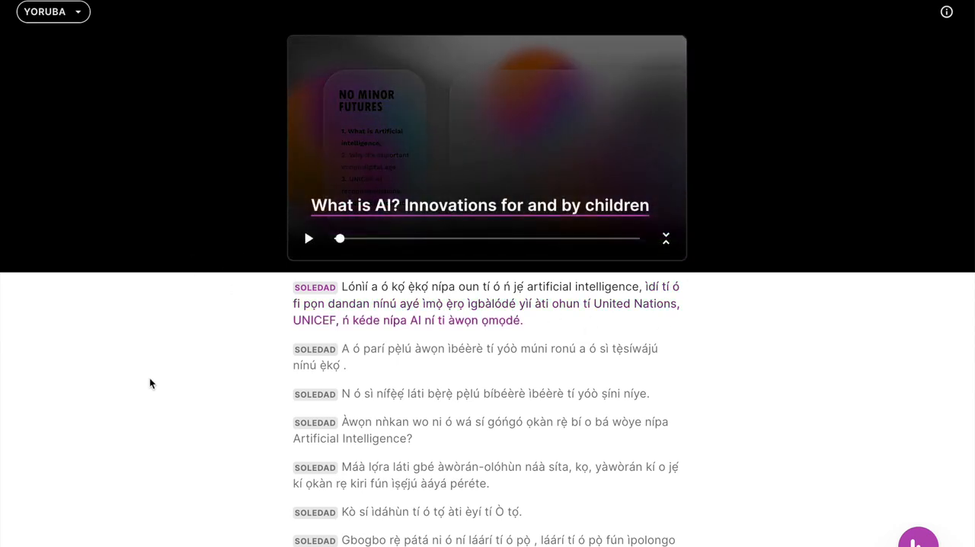